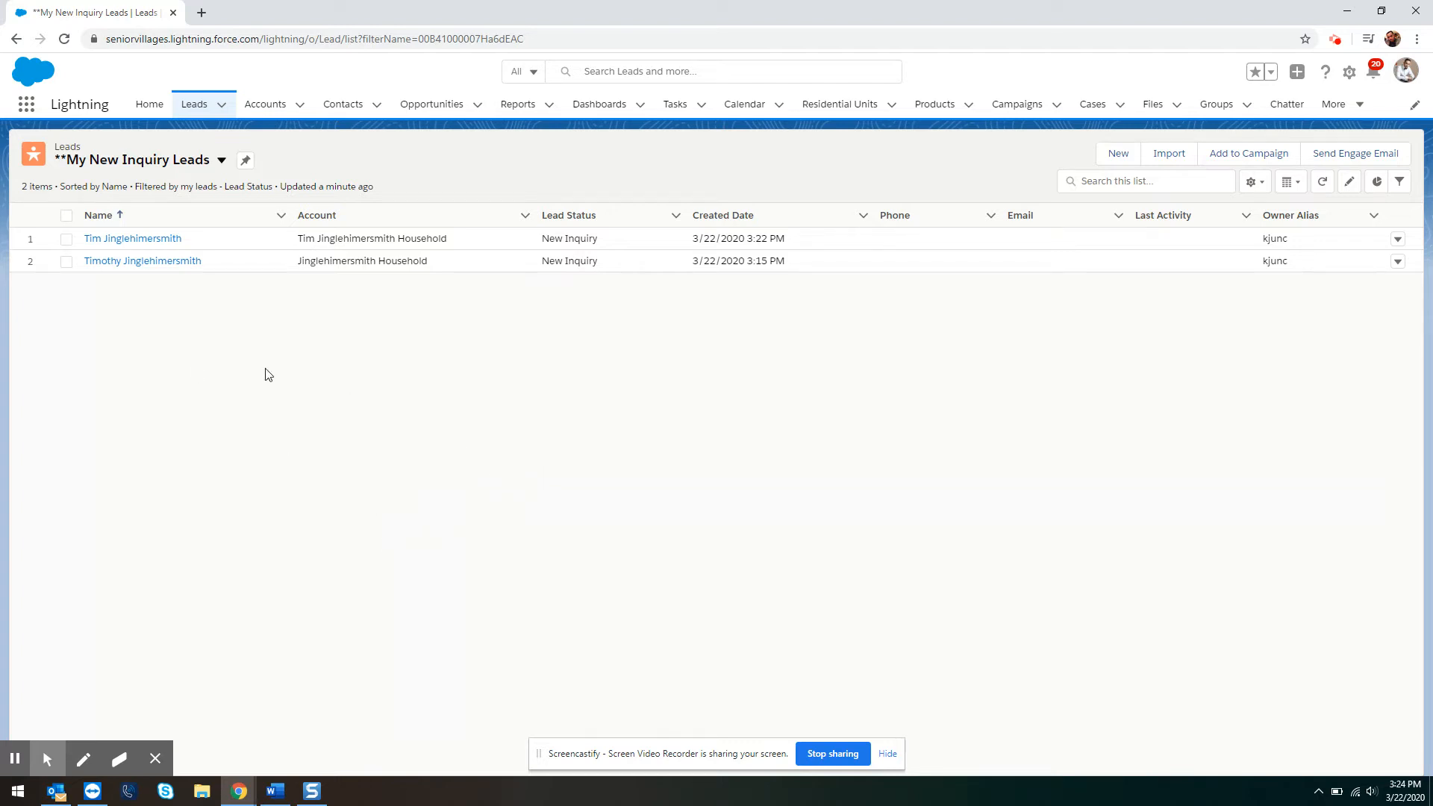
Open the first lead in the My New Inquiry Leads list and start finding its duplicates
{"action": "left_click", "coordinate": [143, 239]}
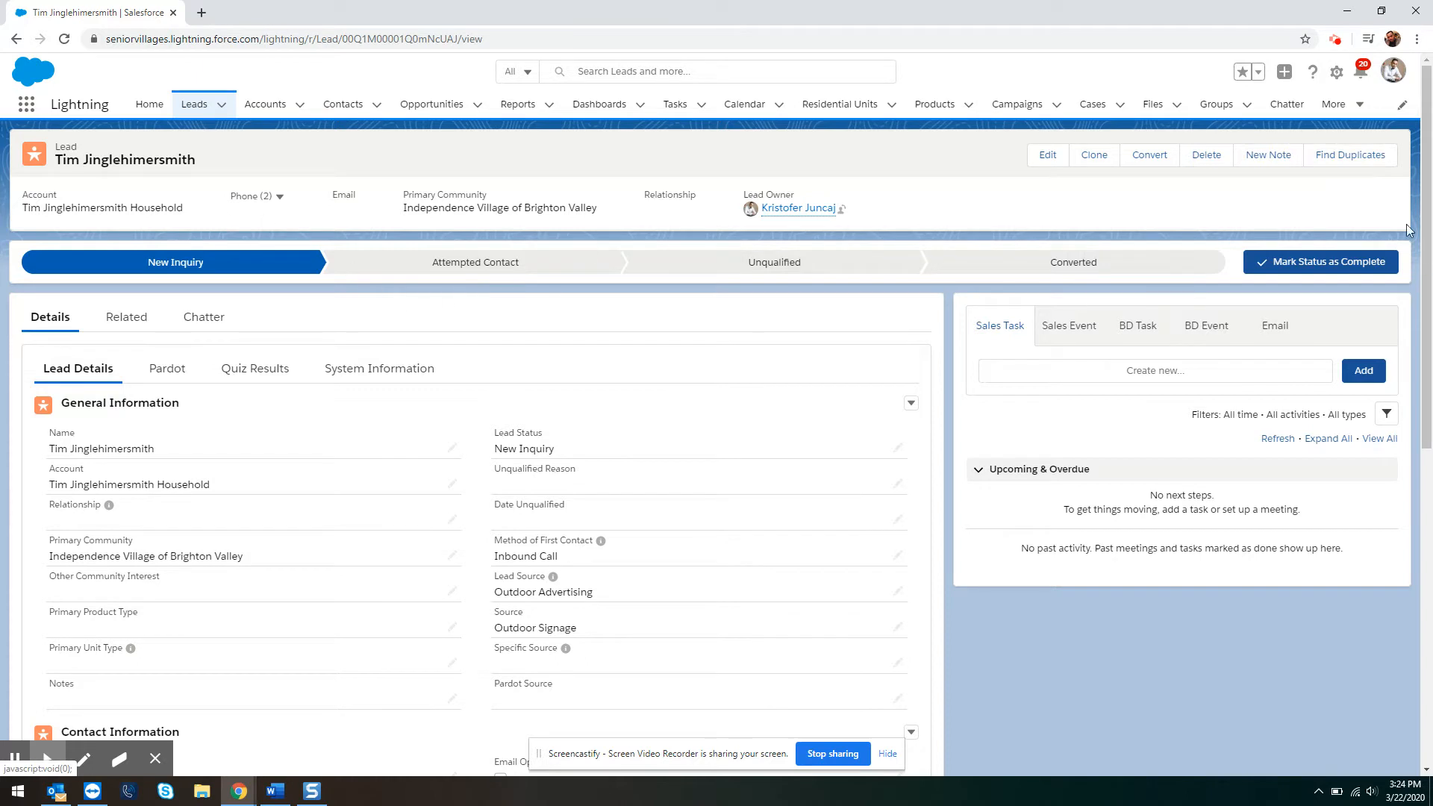
{"action": "left_click", "coordinate": [1348, 157]}
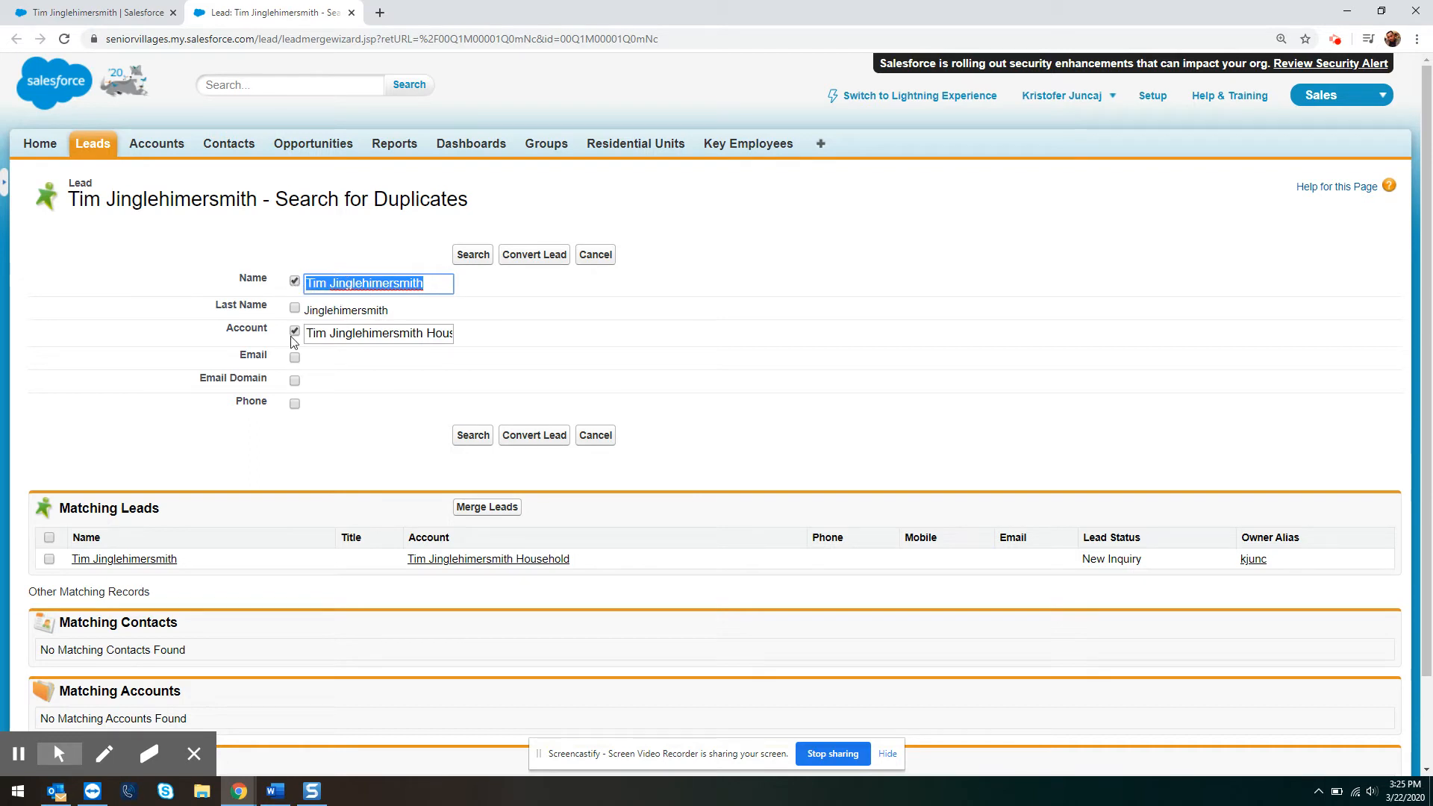
Add phone, email and last name to the name and account criteria and search for duplicates of the lead
{"action": "left_click", "coordinate": [295, 404]}
{"action": "left_click", "coordinate": [295, 358]}
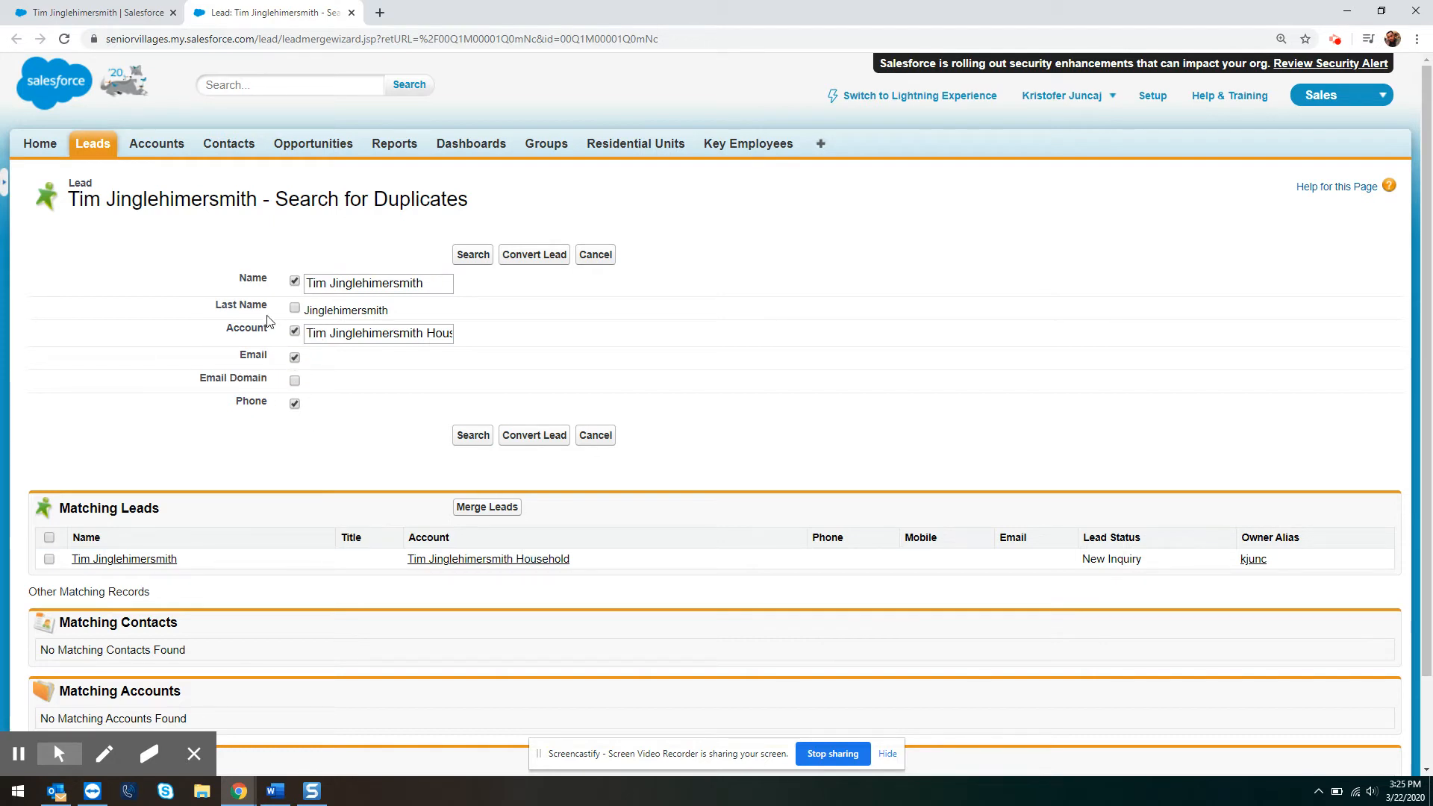
{"action": "left_click", "coordinate": [296, 309]}
{"action": "left_click_drag", "start_coordinate": [427, 283], "coordinate": [163, 275]}
{"action": "left_click", "coordinate": [172, 277]}
{"action": "left_click", "coordinate": [377, 312]}
{"action": "left_click_drag", "start_coordinate": [317, 333], "coordinate": [422, 333]}
{"action": "left_click", "coordinate": [422, 334]}
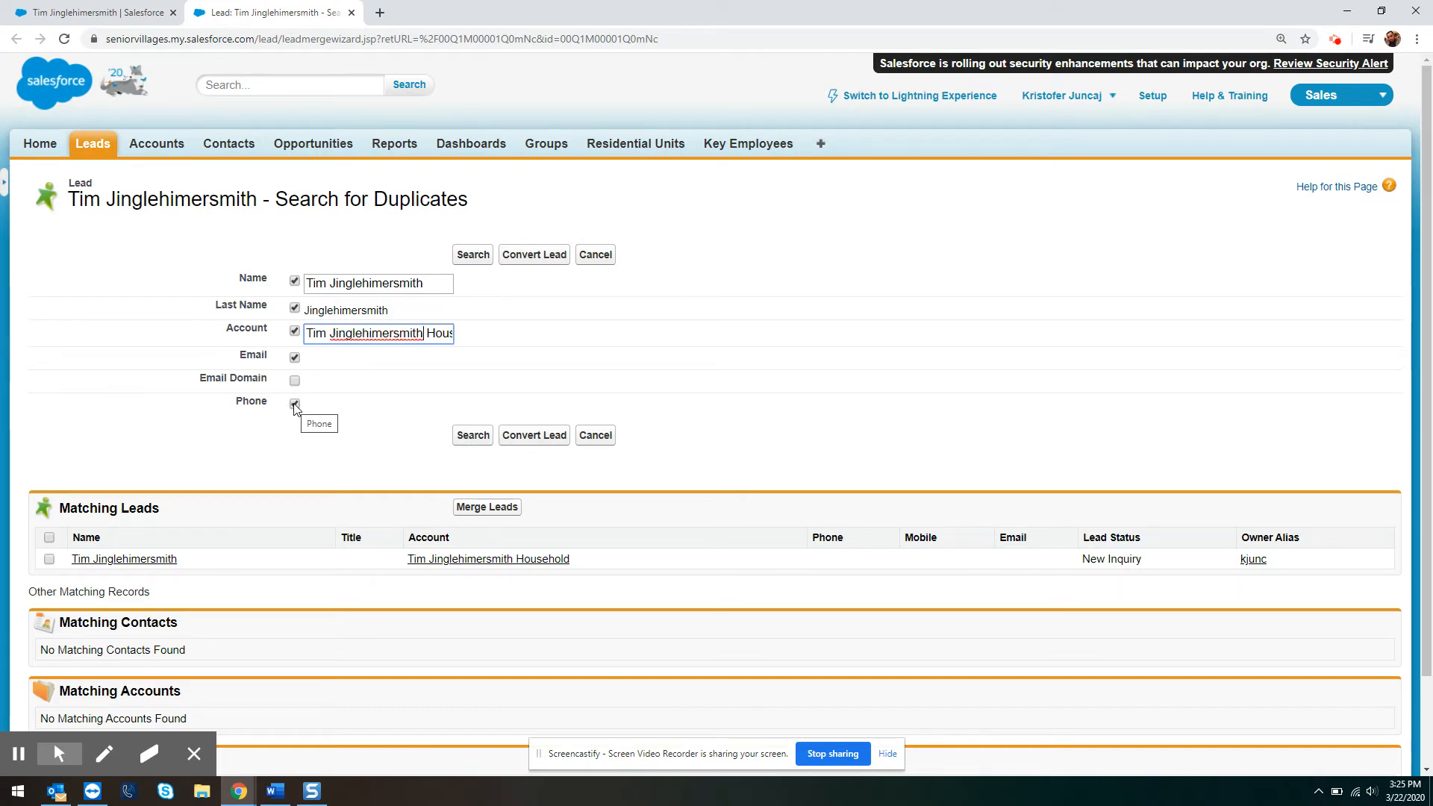
{"action": "left_click", "coordinate": [473, 434]}
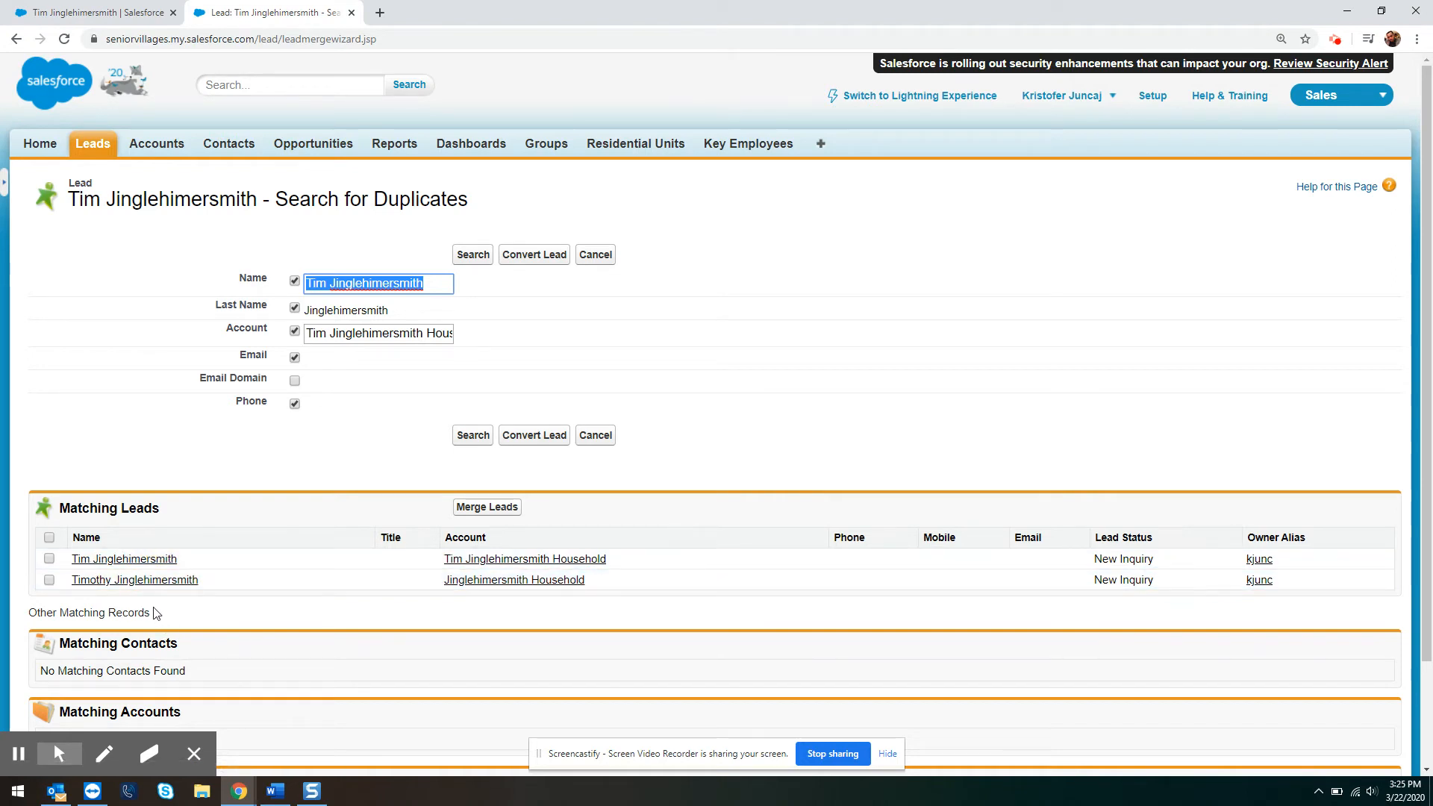
Select both matching leads and start merging them
{"action": "left_click", "coordinate": [49, 559]}
{"action": "left_click", "coordinate": [50, 580]}
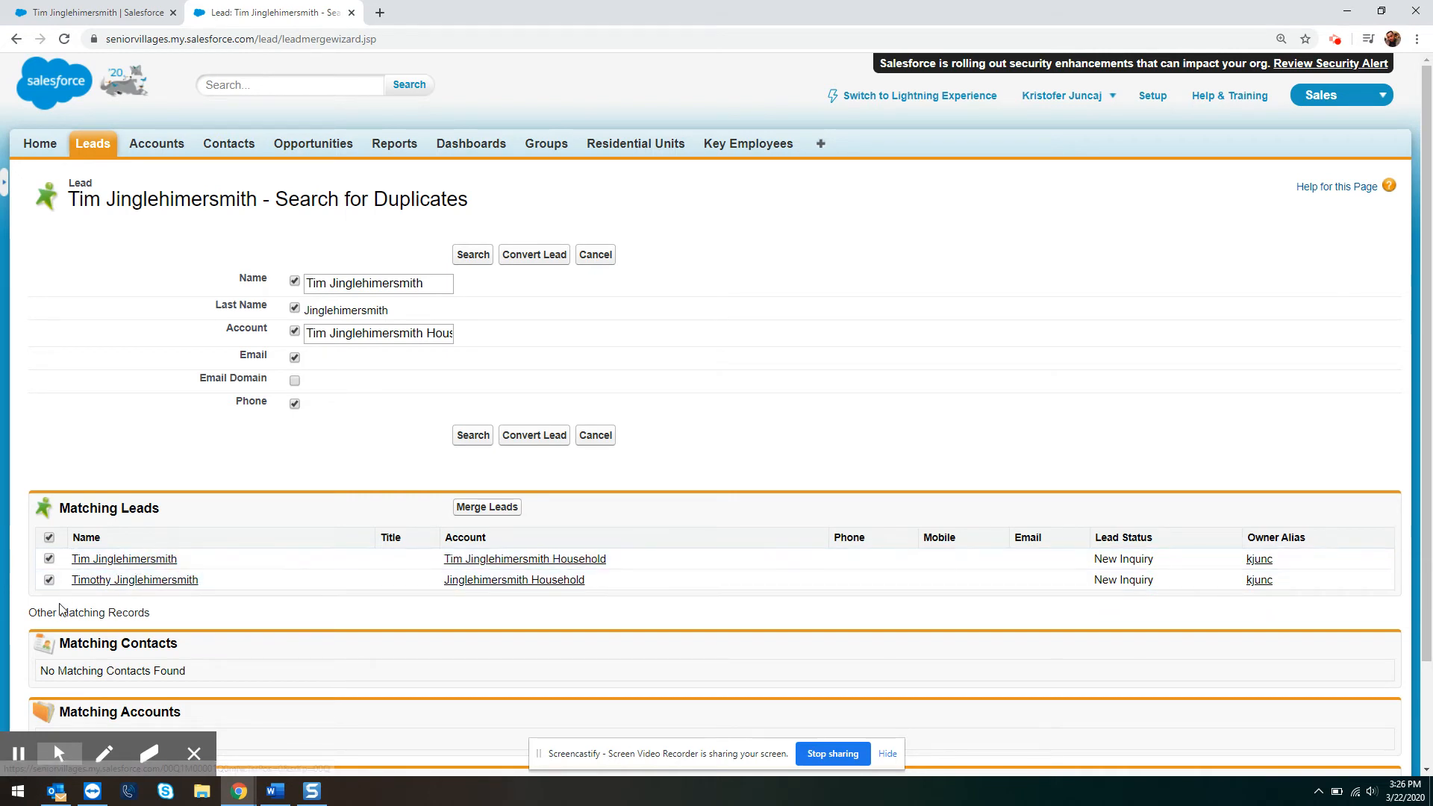
{"action": "left_click", "coordinate": [486, 520]}
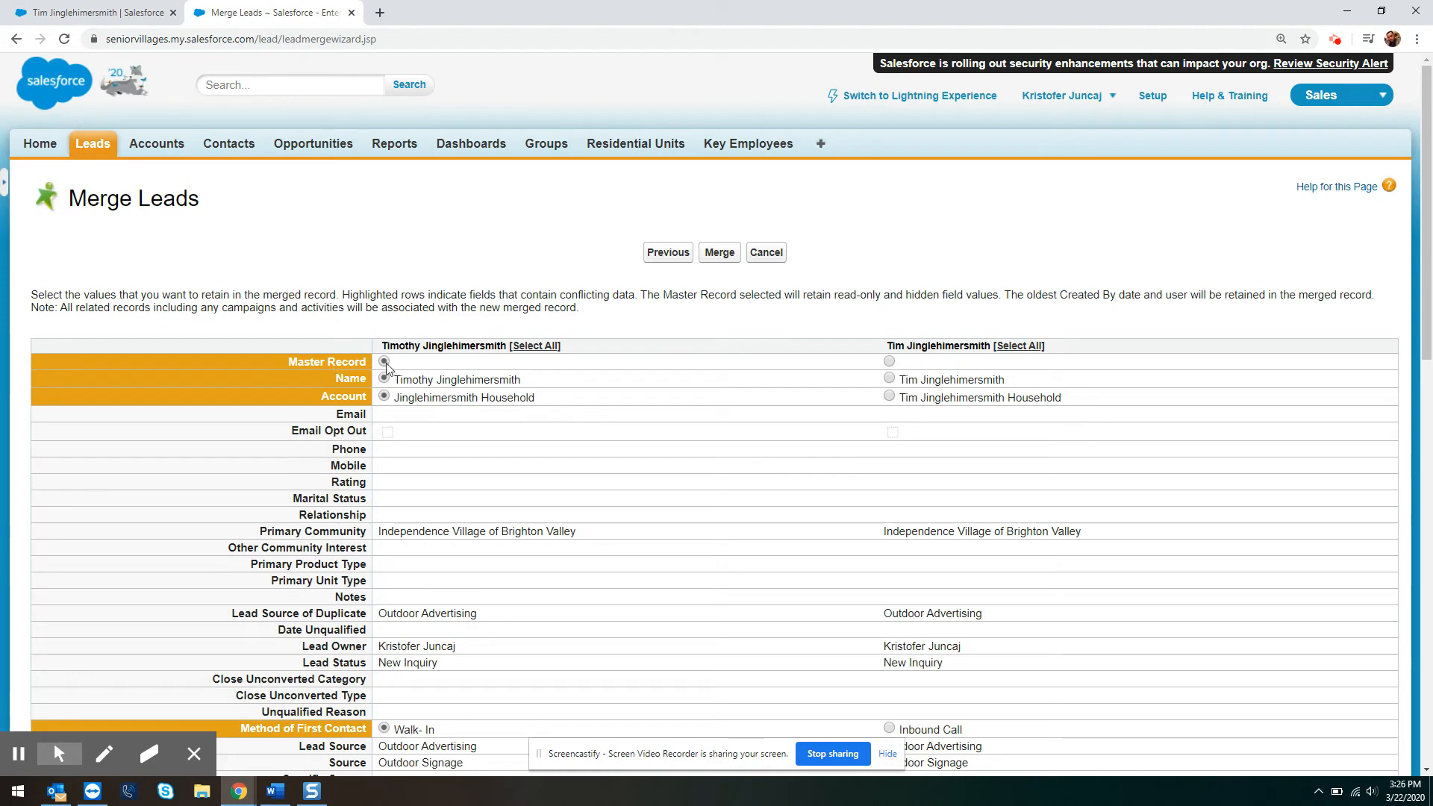
Make the second lead of the comparison the master record and retain its name and account
{"action": "left_click", "coordinate": [889, 361]}
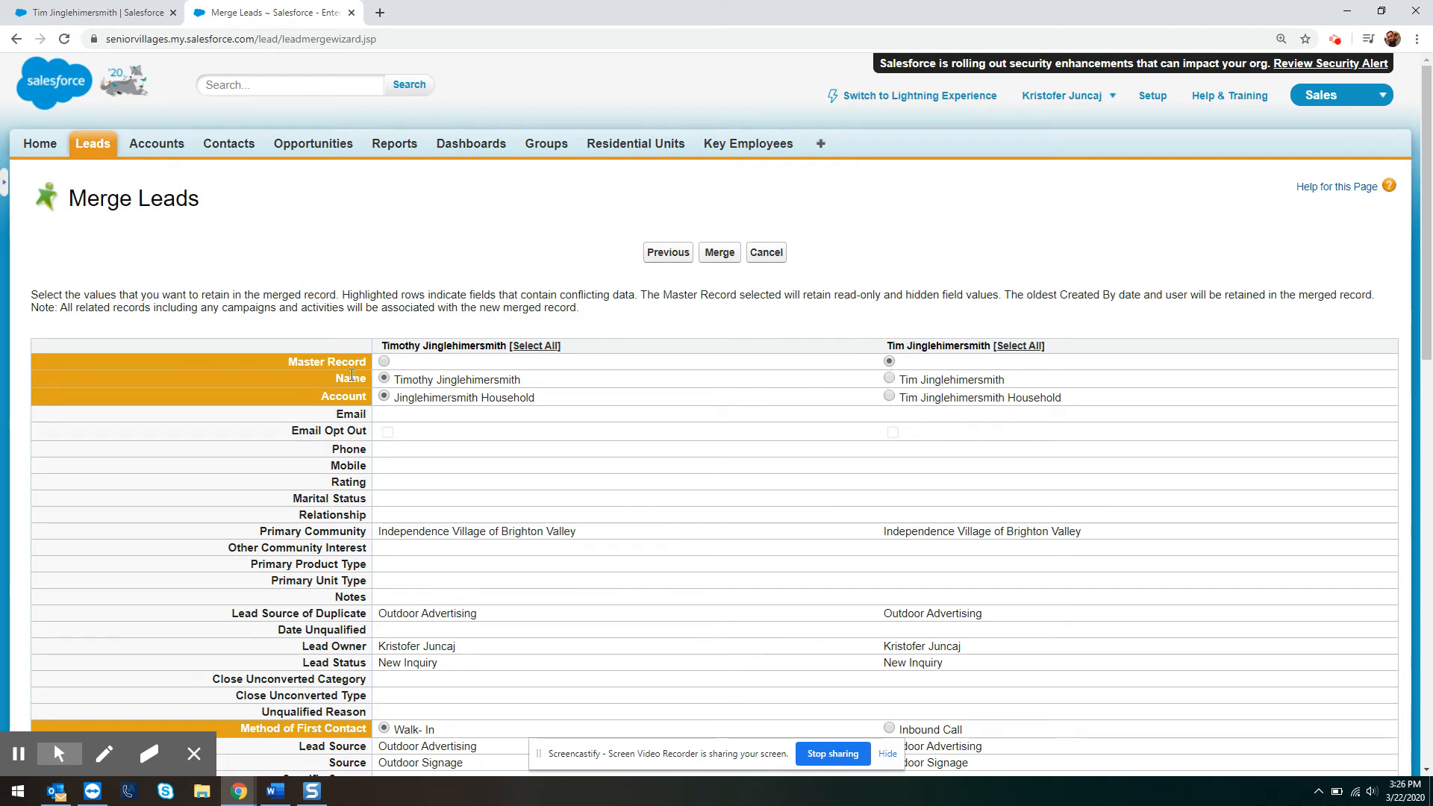
{"action": "left_click", "coordinate": [889, 396]}
{"action": "left_click", "coordinate": [384, 379]}
{"action": "left_click", "coordinate": [890, 379]}
Check the remaining fields for conflicts and retain Inbound Call as the Method of First Contact
{"action": "scroll", "coordinate": [893, 470], "scroll_direction": "down", "scroll_amount": 2}
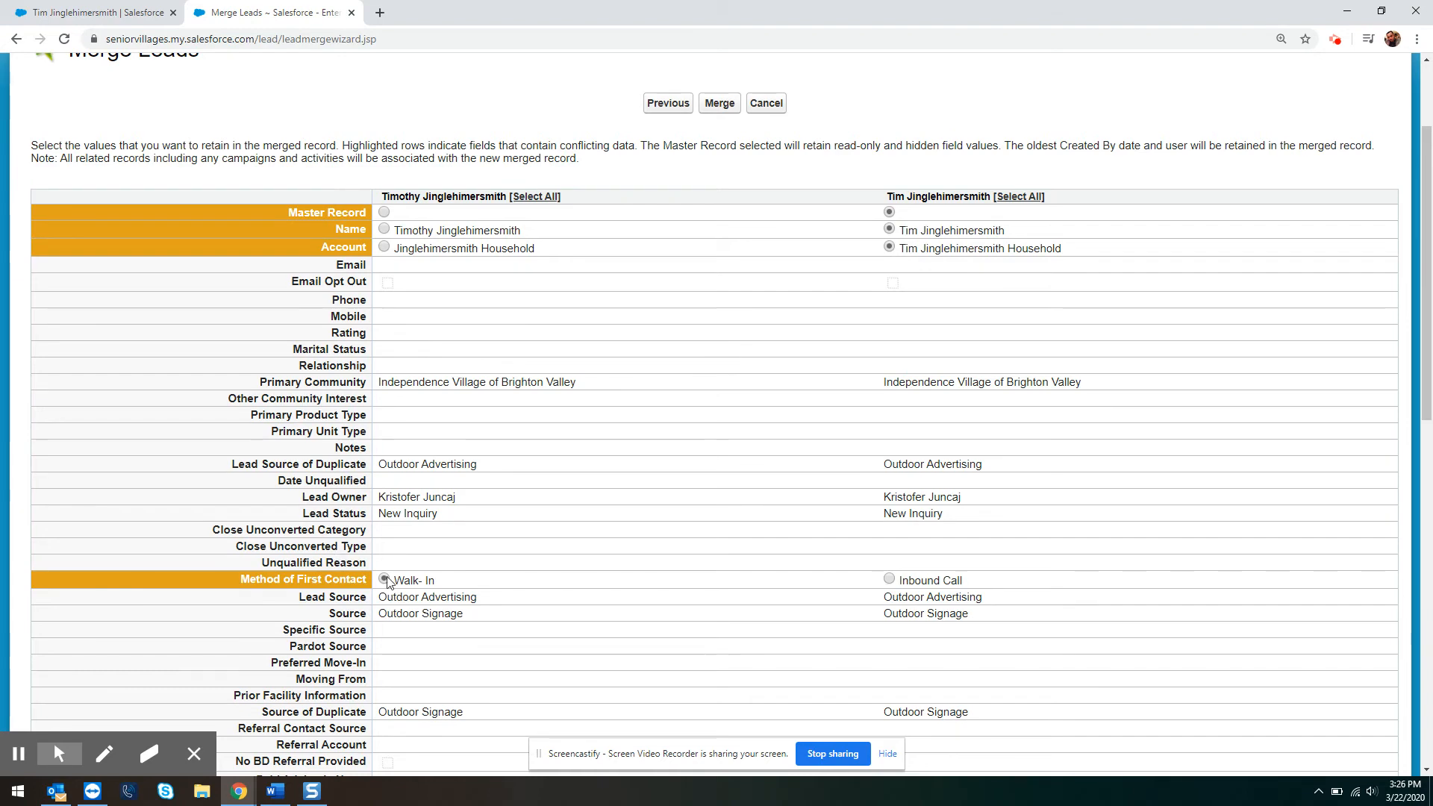
{"action": "scroll", "coordinate": [396, 581], "scroll_direction": "down", "scroll_amount": 3}
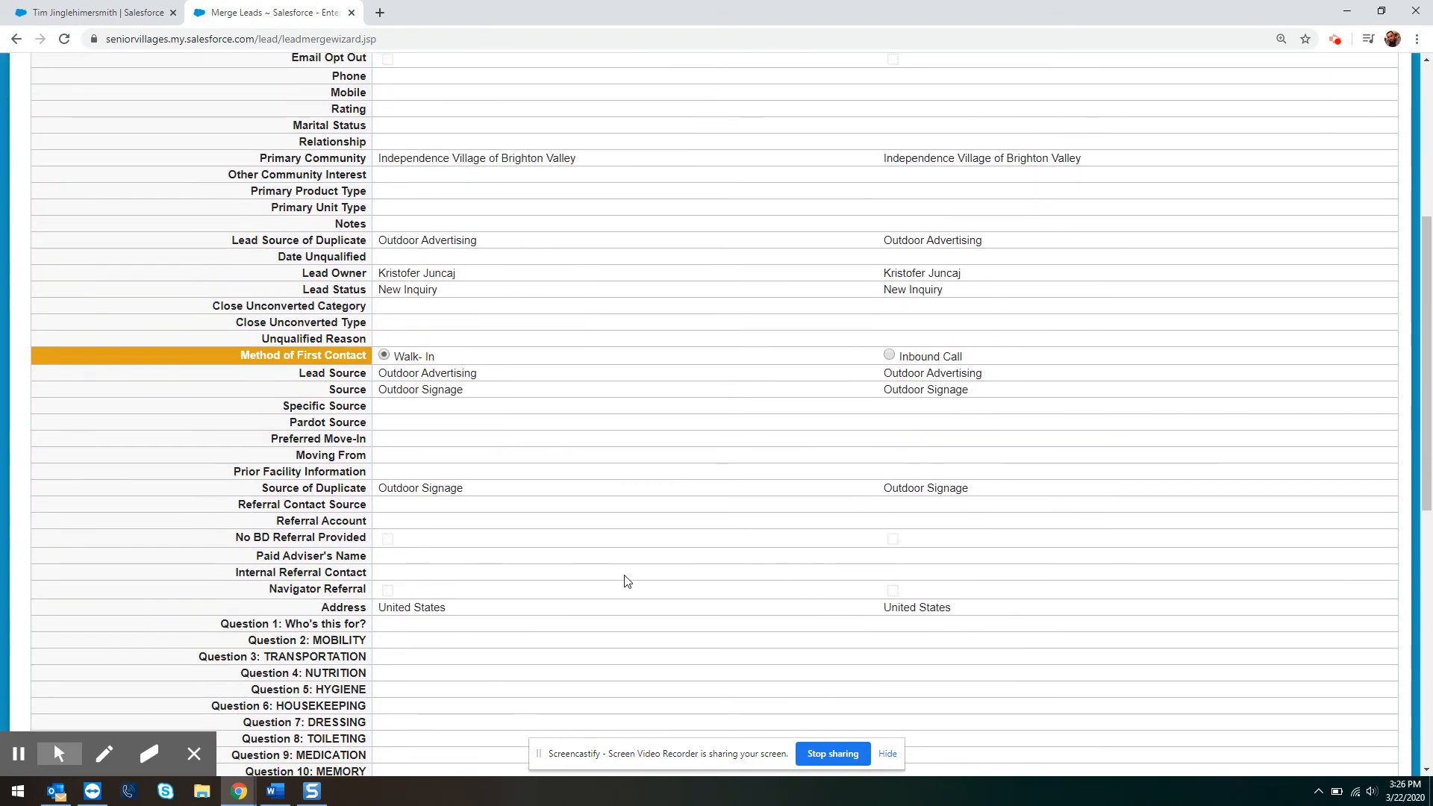
{"action": "scroll", "coordinate": [627, 581], "scroll_direction": "down", "scroll_amount": 3}
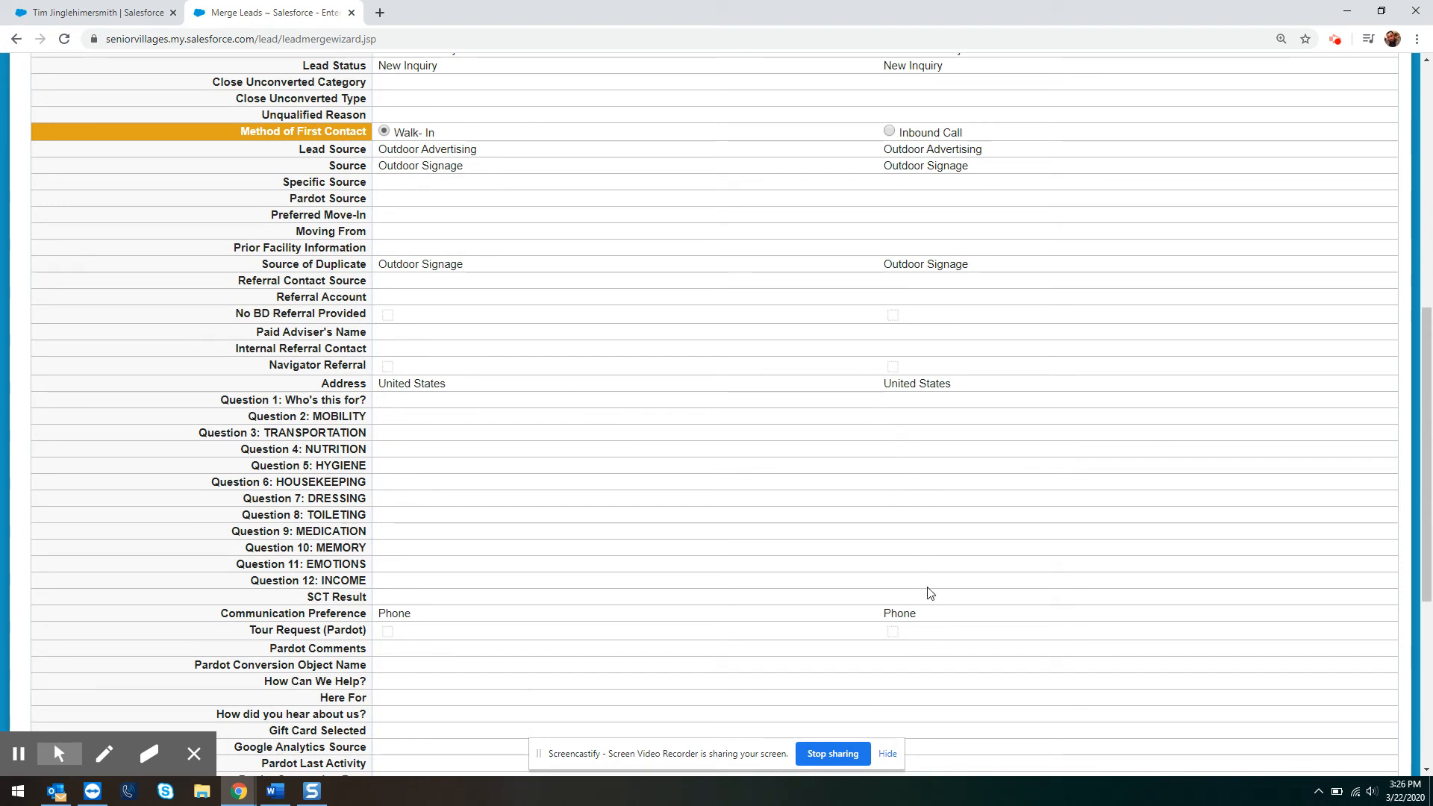
{"action": "scroll", "coordinate": [929, 594], "scroll_direction": "down", "scroll_amount": 5}
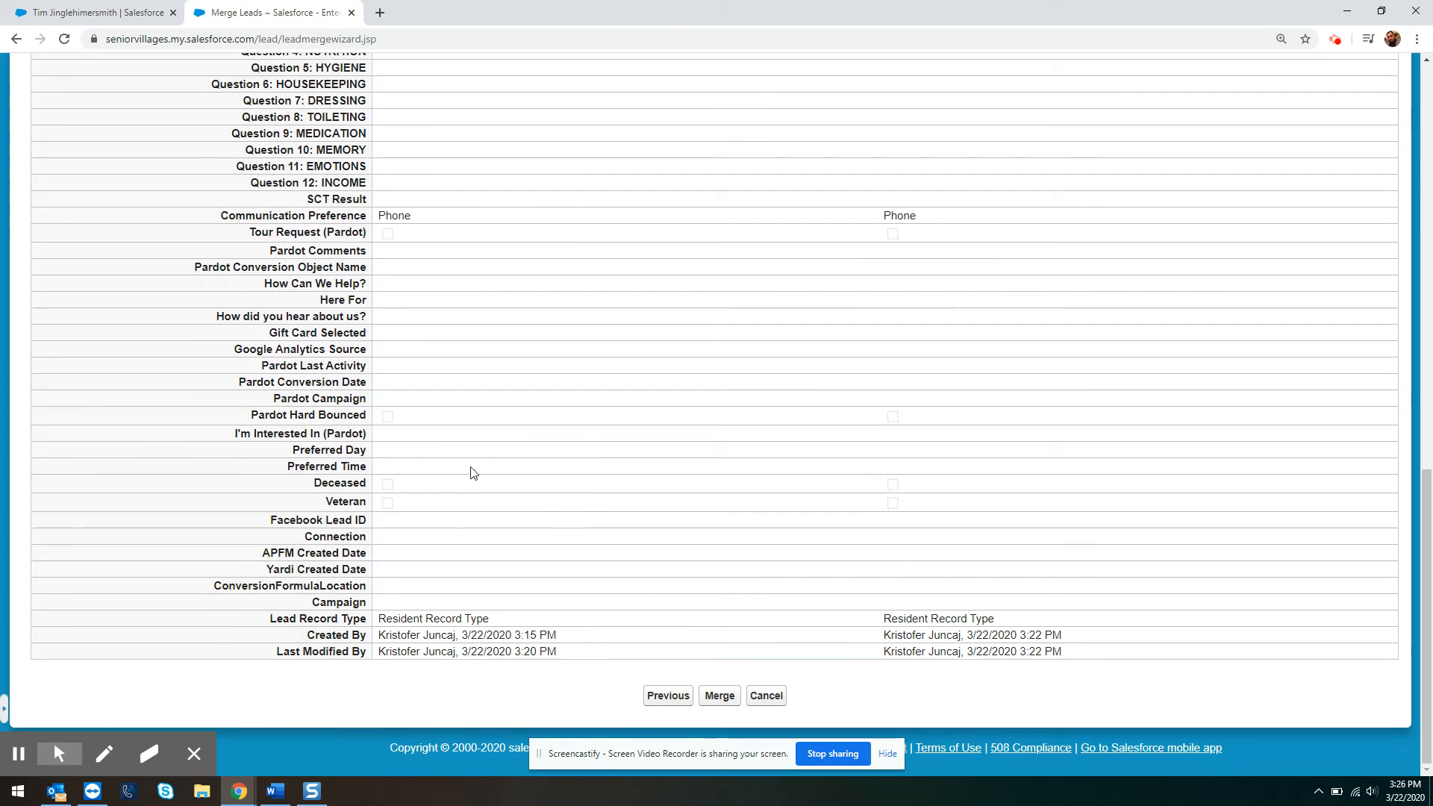
{"action": "scroll", "coordinate": [868, 569], "scroll_direction": "up", "scroll_amount": 8}
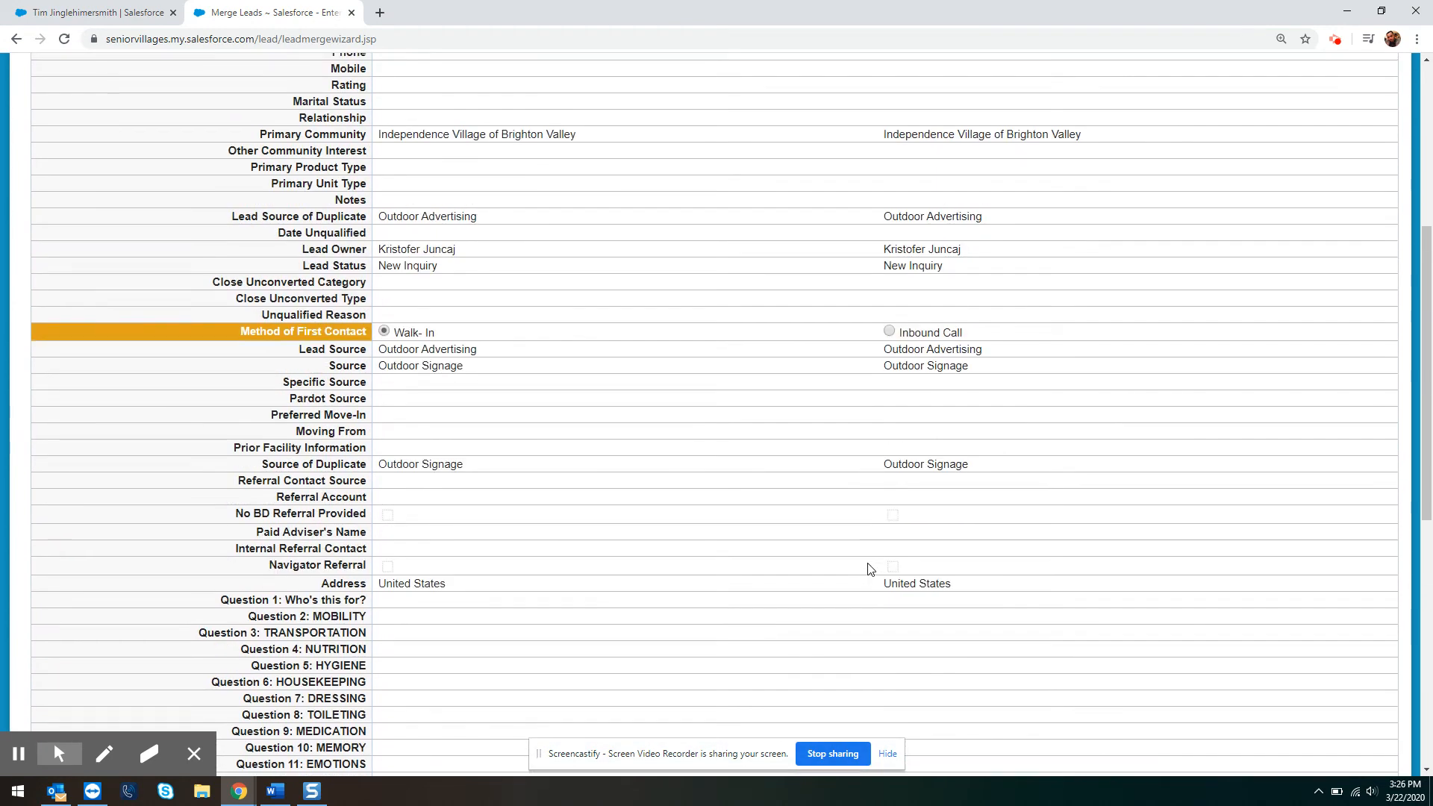
{"action": "scroll", "coordinate": [868, 568], "scroll_direction": "up", "scroll_amount": 5}
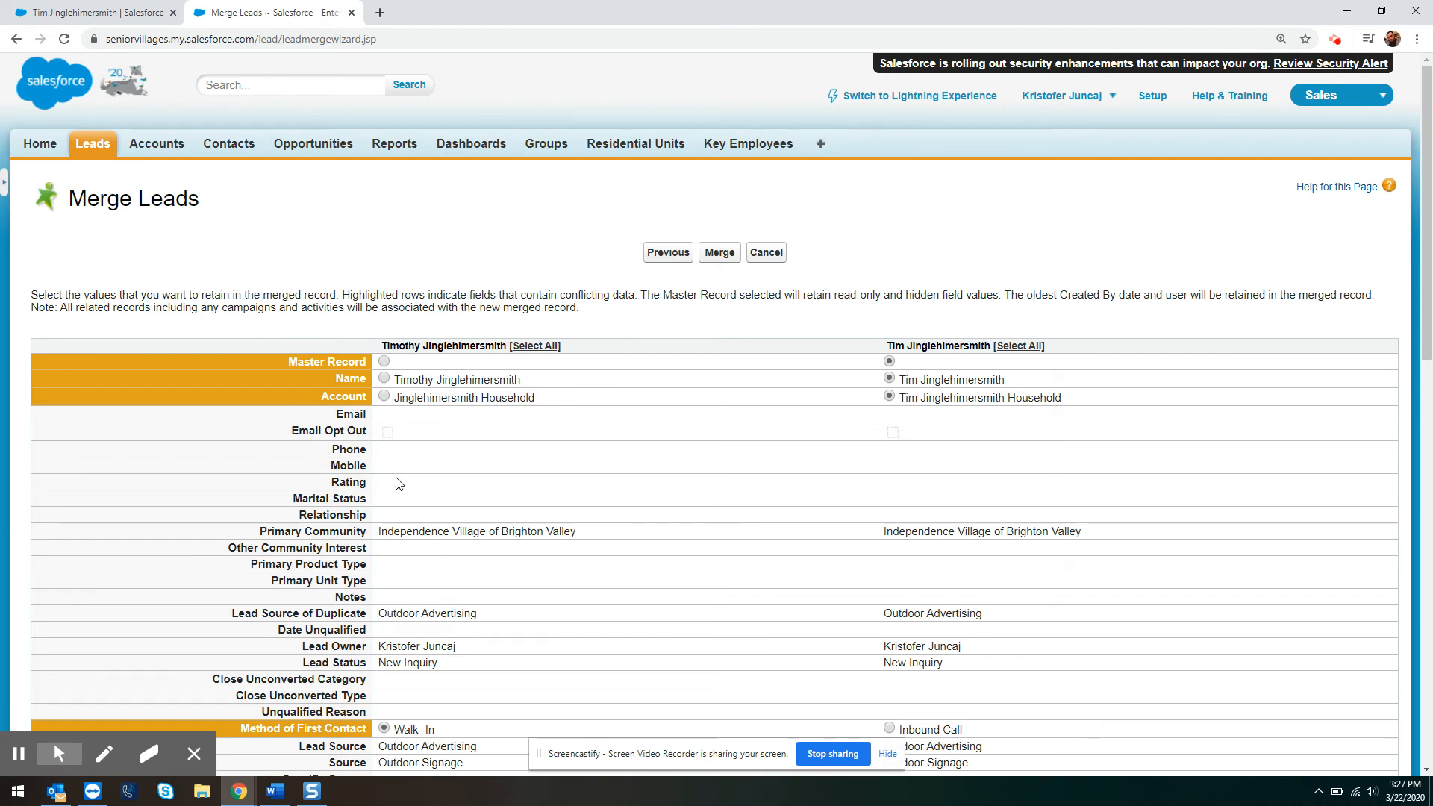
{"action": "scroll", "coordinate": [398, 485], "scroll_direction": "down", "scroll_amount": 4}
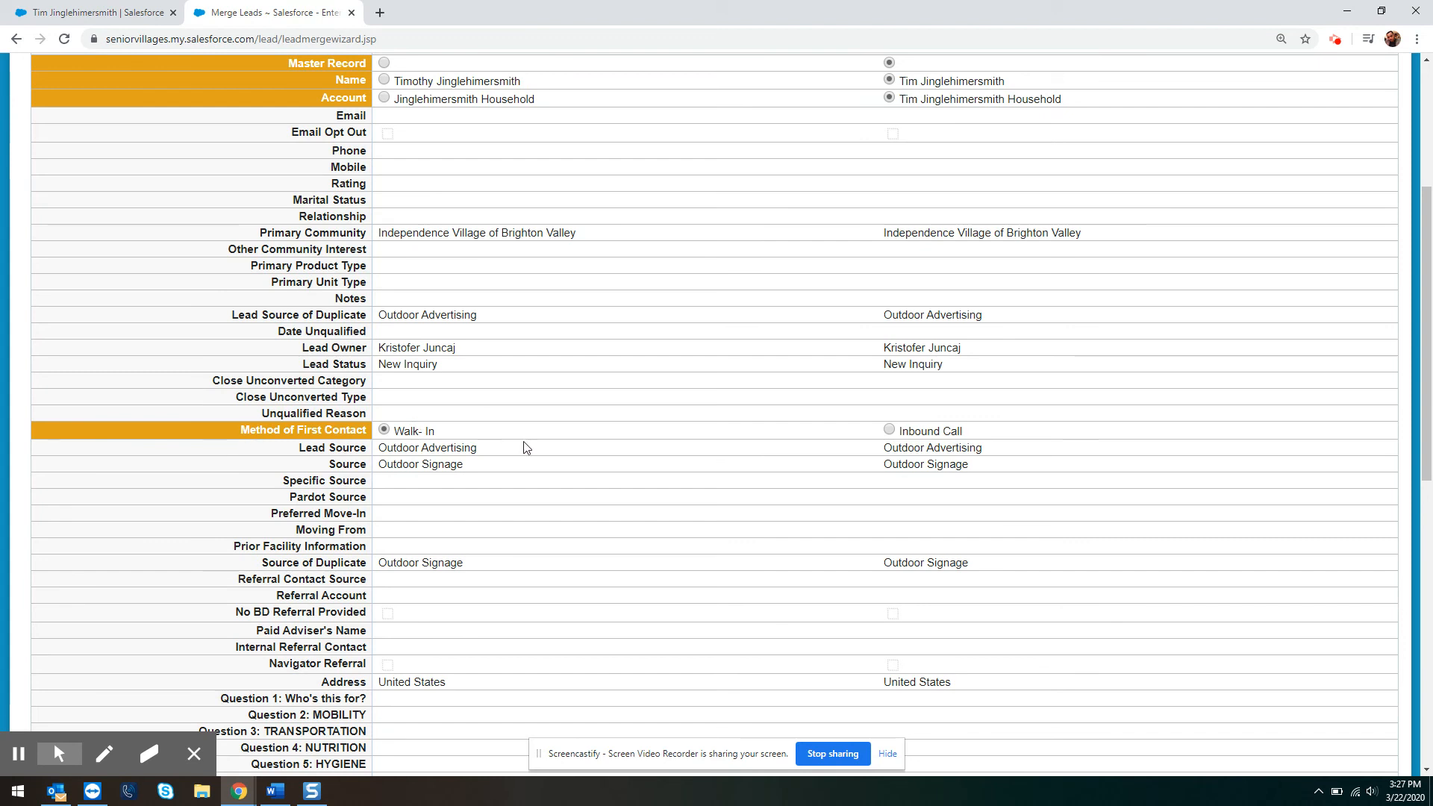
{"action": "left_click", "coordinate": [890, 431]}
Merge the two leads with the selected values, confirm the merge, and review the merged lead's details
{"action": "scroll", "coordinate": [949, 601], "scroll_direction": "down", "scroll_amount": 10}
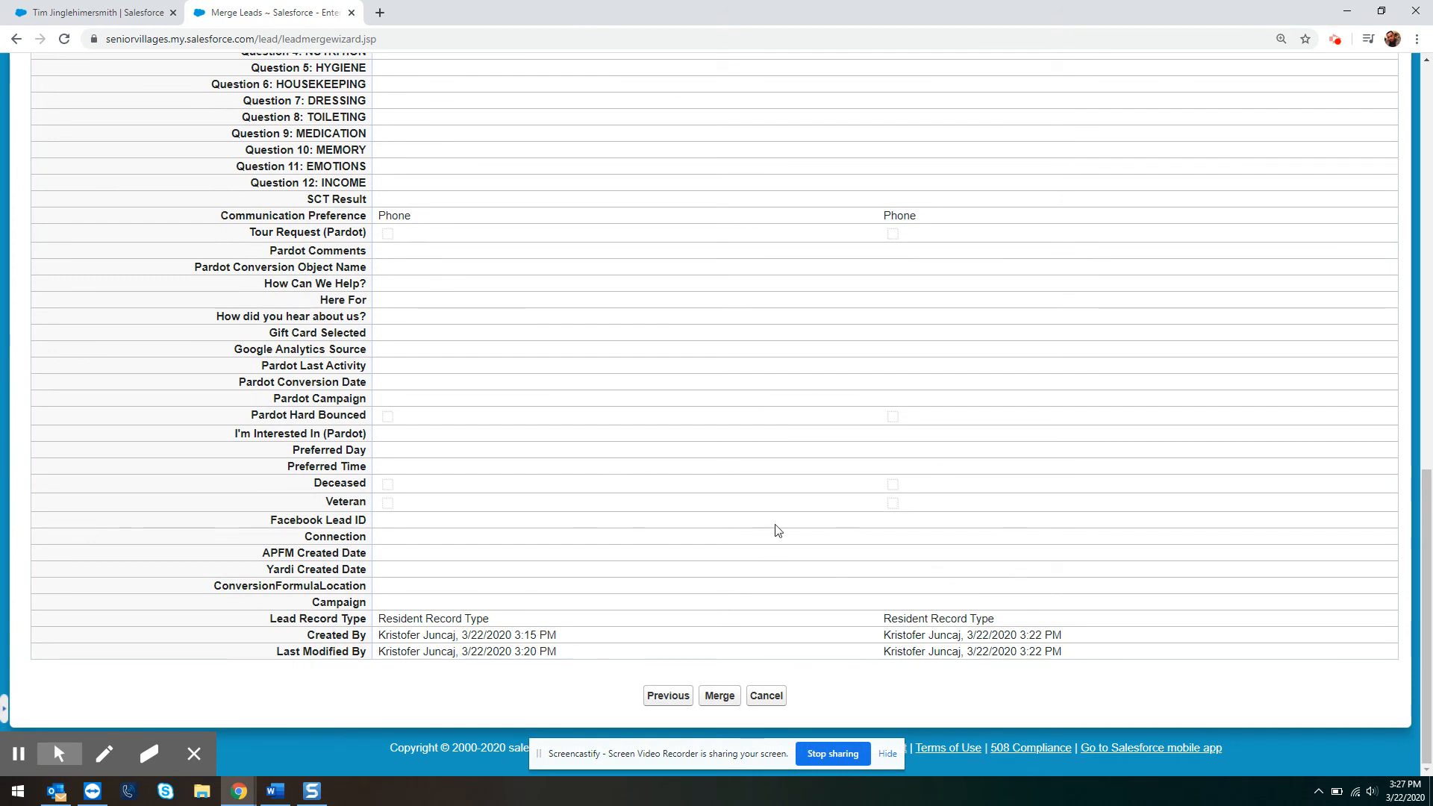
{"action": "left_click", "coordinate": [709, 698]}
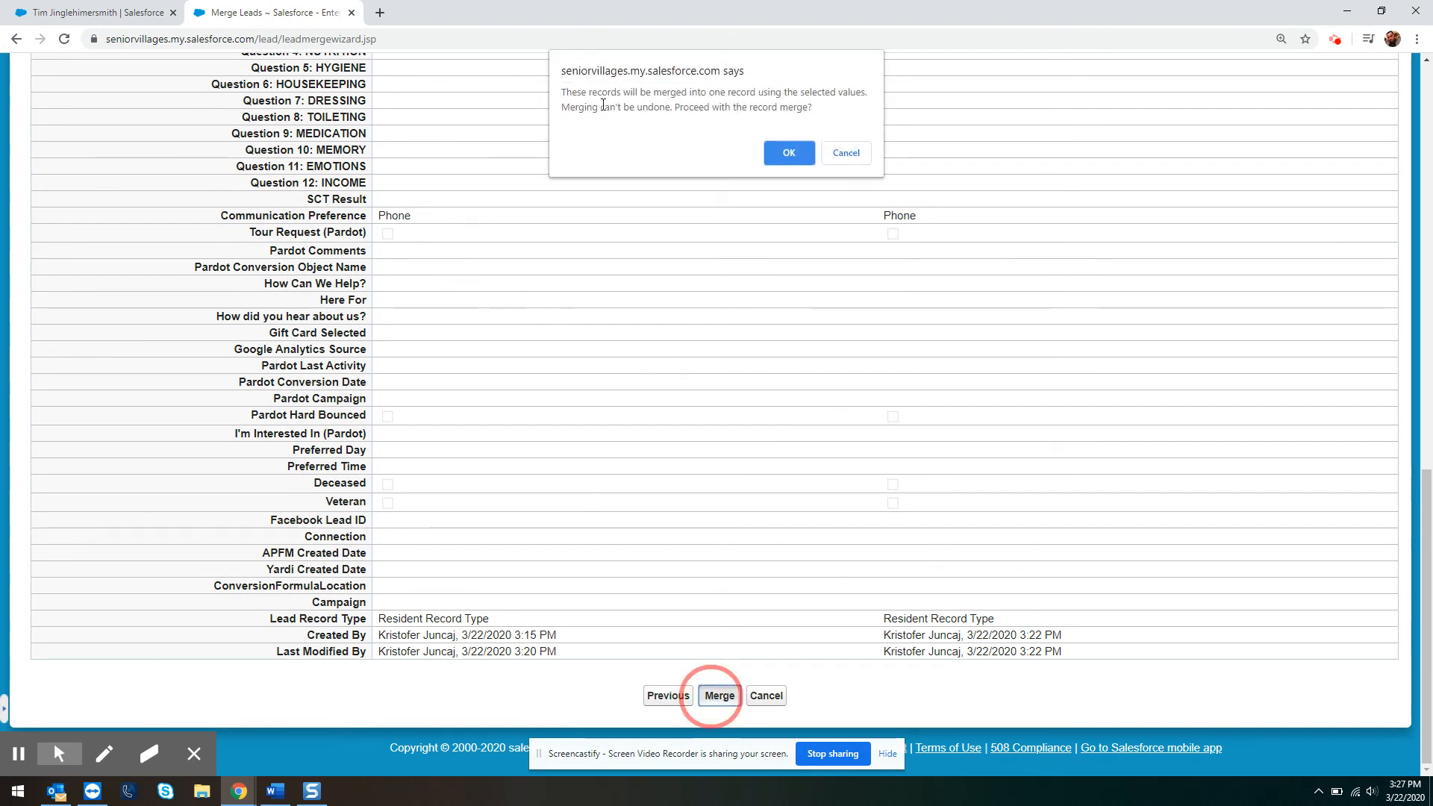
{"action": "left_click", "coordinate": [776, 152]}
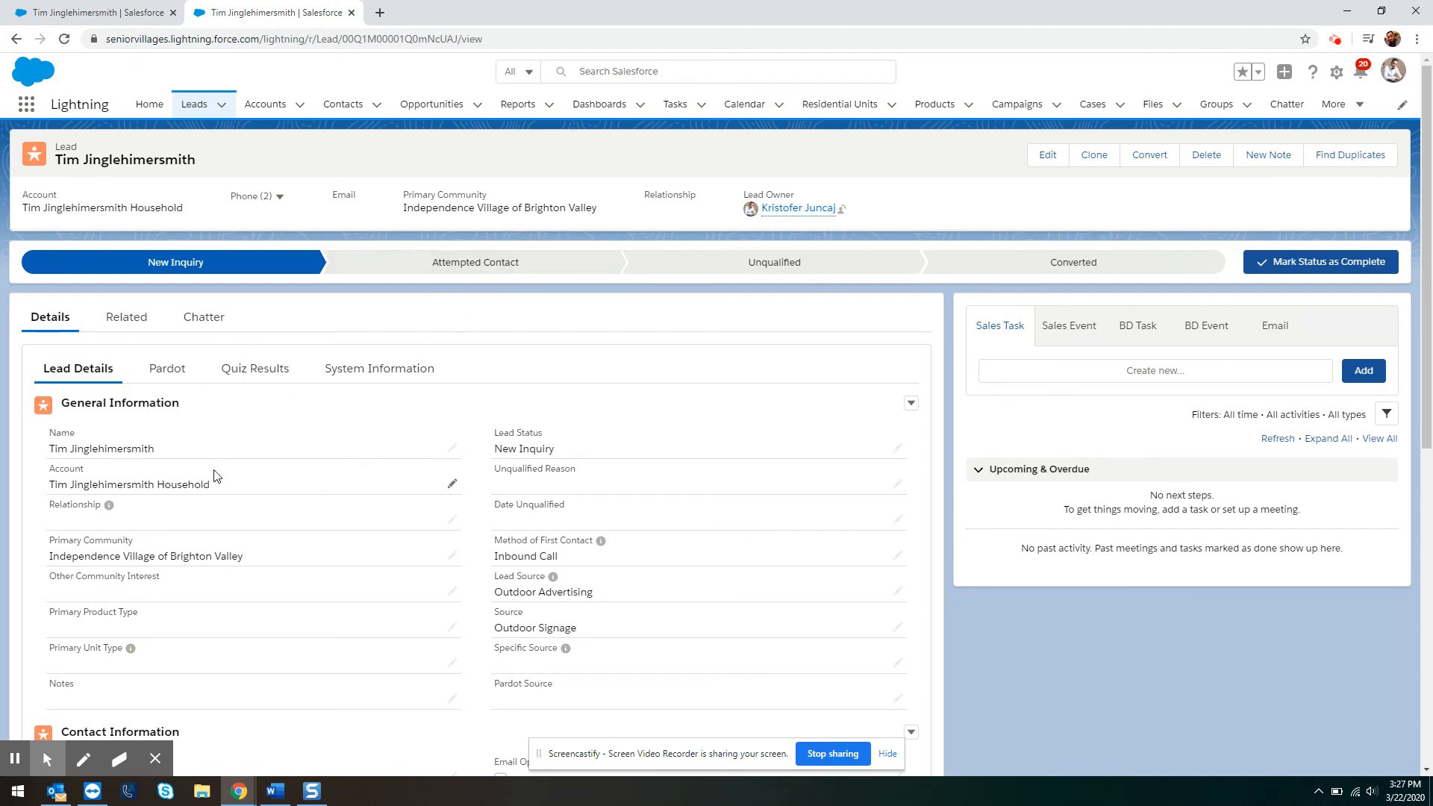
{"action": "scroll", "coordinate": [215, 476], "scroll_direction": "down", "scroll_amount": 2}
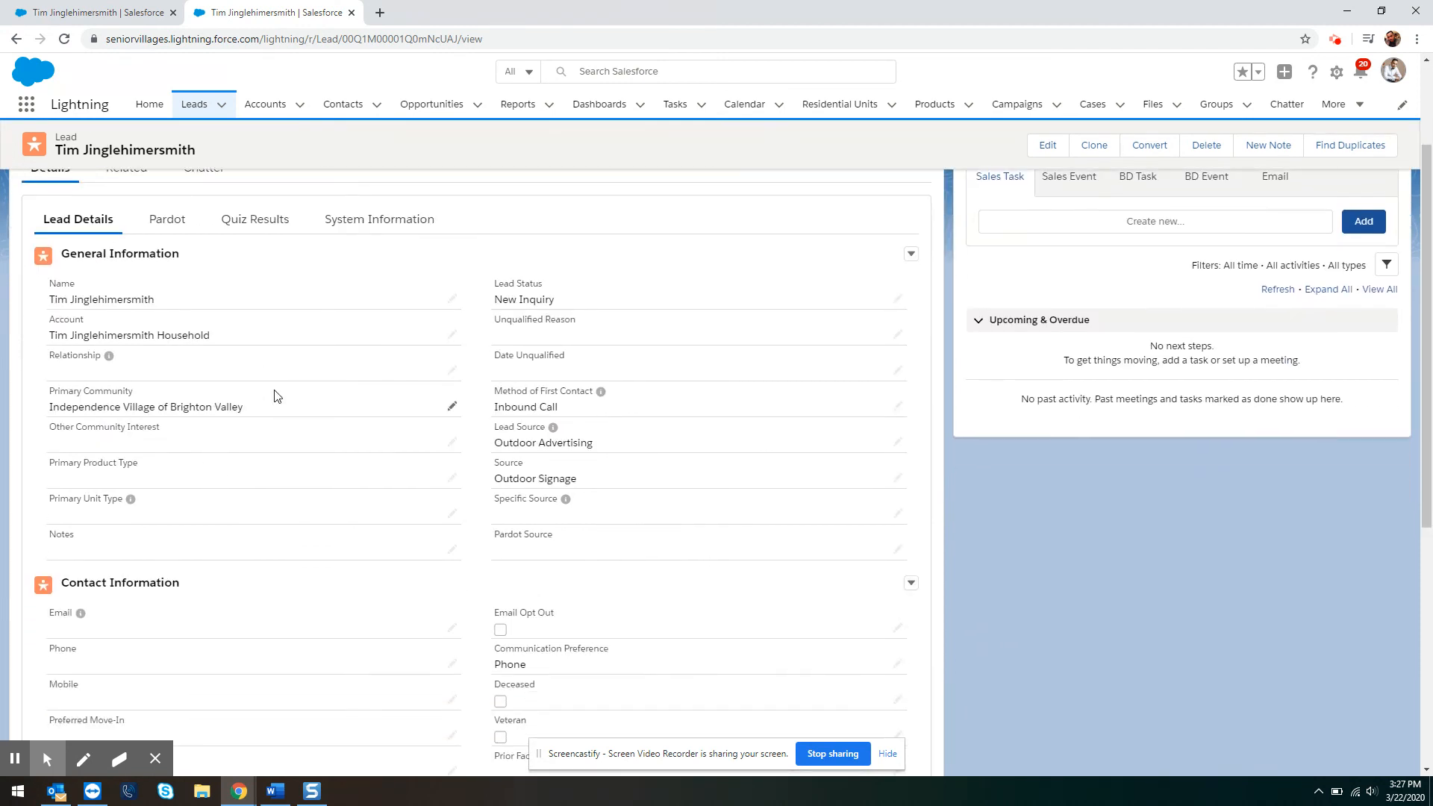
{"action": "scroll", "coordinate": [248, 342], "scroll_direction": "up", "scroll_amount": 2}
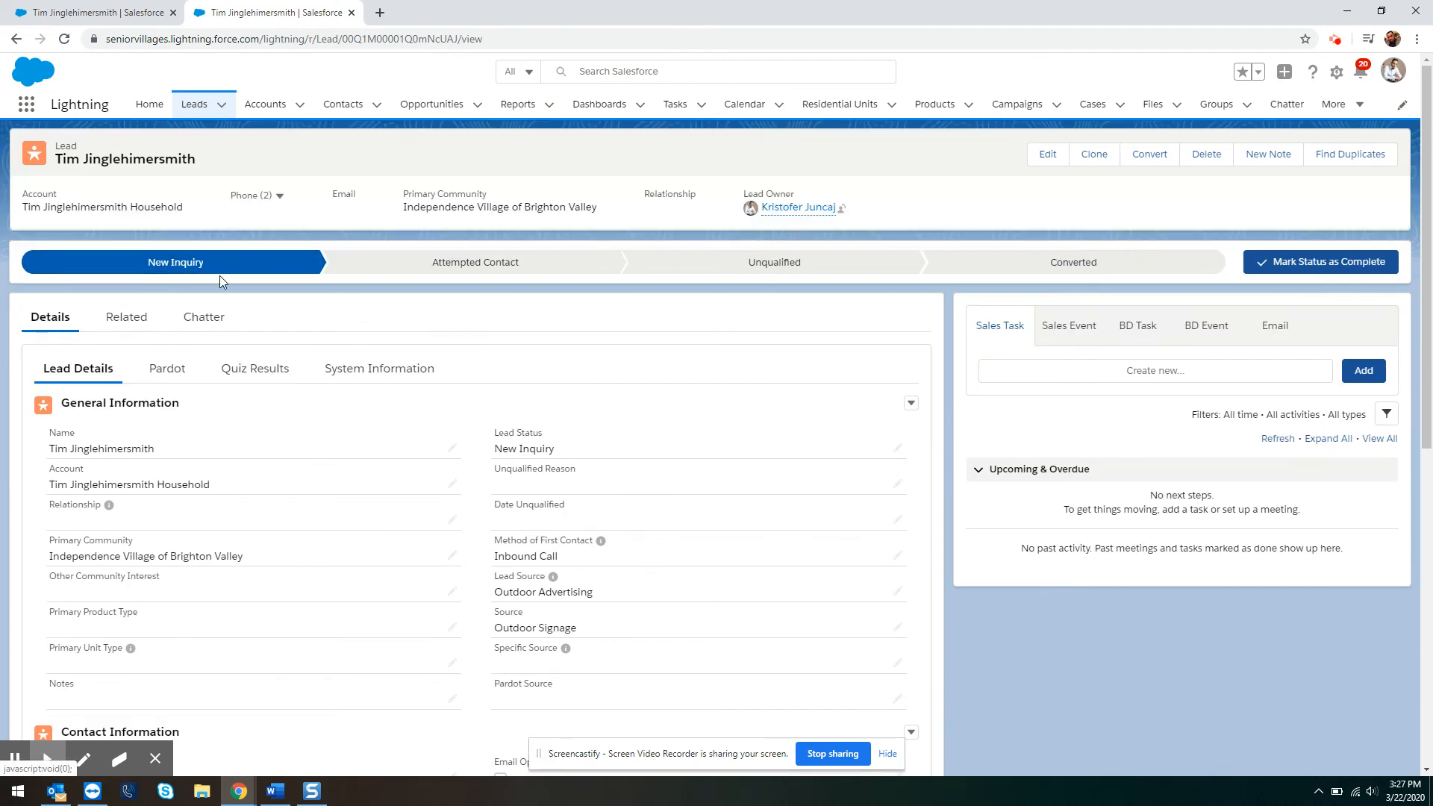